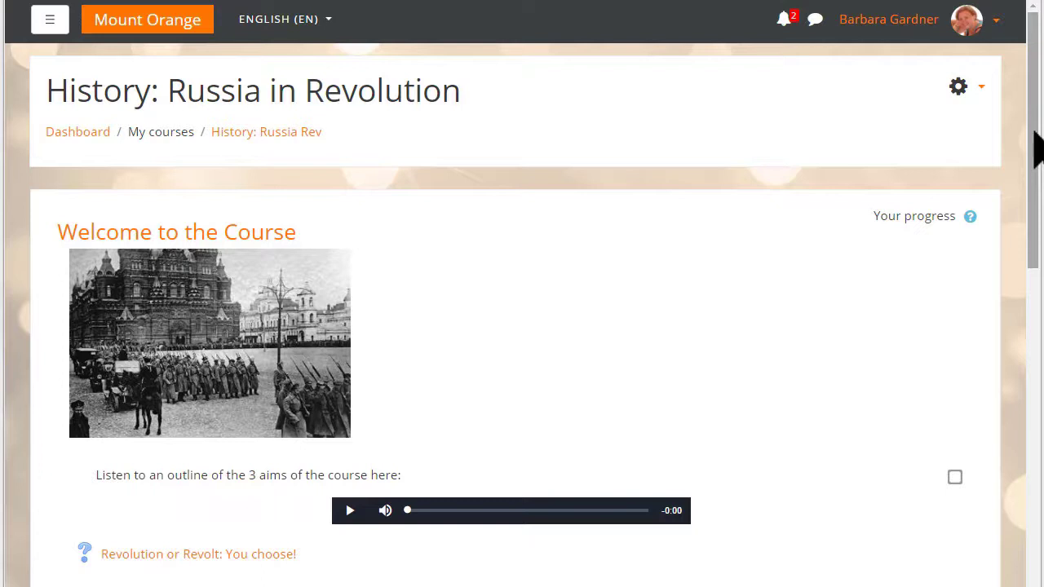
Step: Turn on editing for the course from the gear menu
drag(1035, 146, 1036, 171)
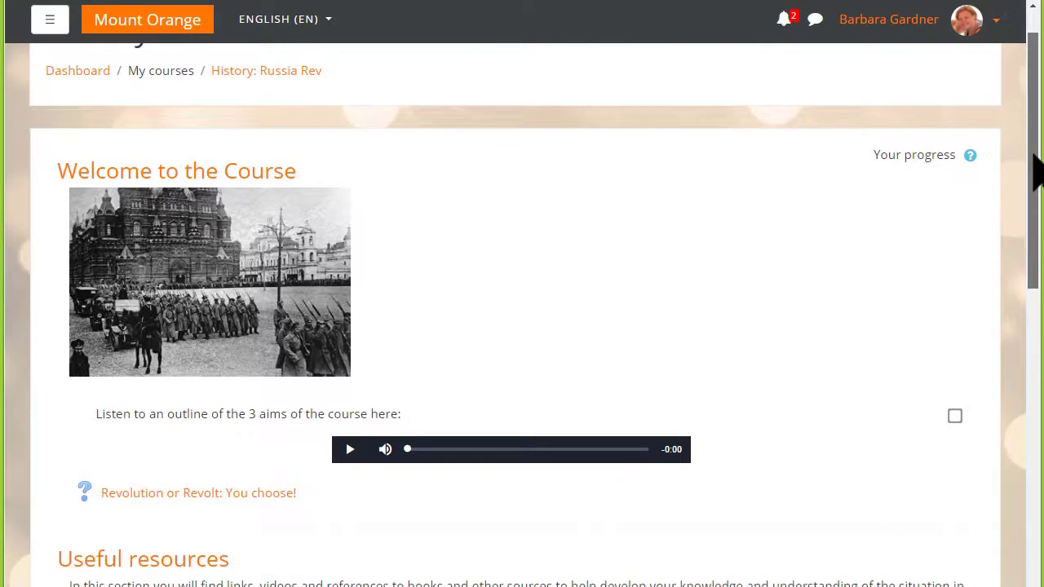
drag(1035, 171, 1028, 360)
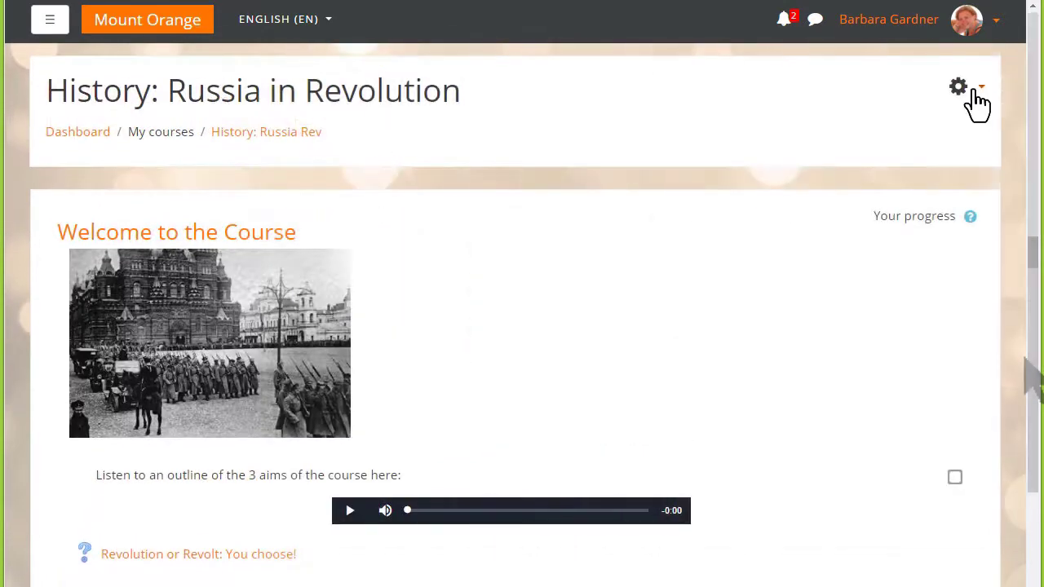
click(975, 94)
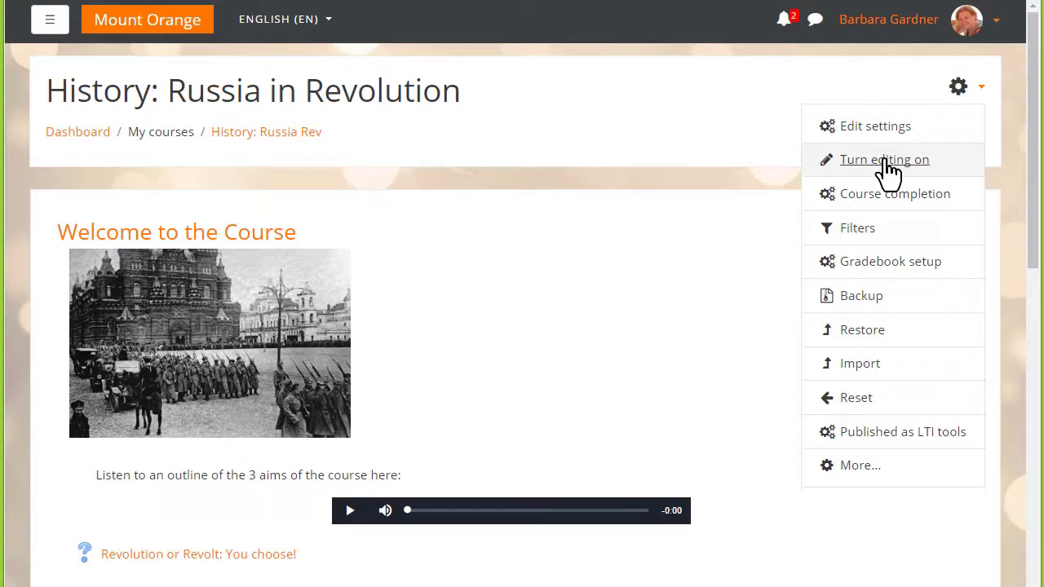
click(887, 161)
Step: Drop Revolution Revision.mp4 onto Collaborative Work and add it as media on the course page
drag(1032, 221, 1038, 408)
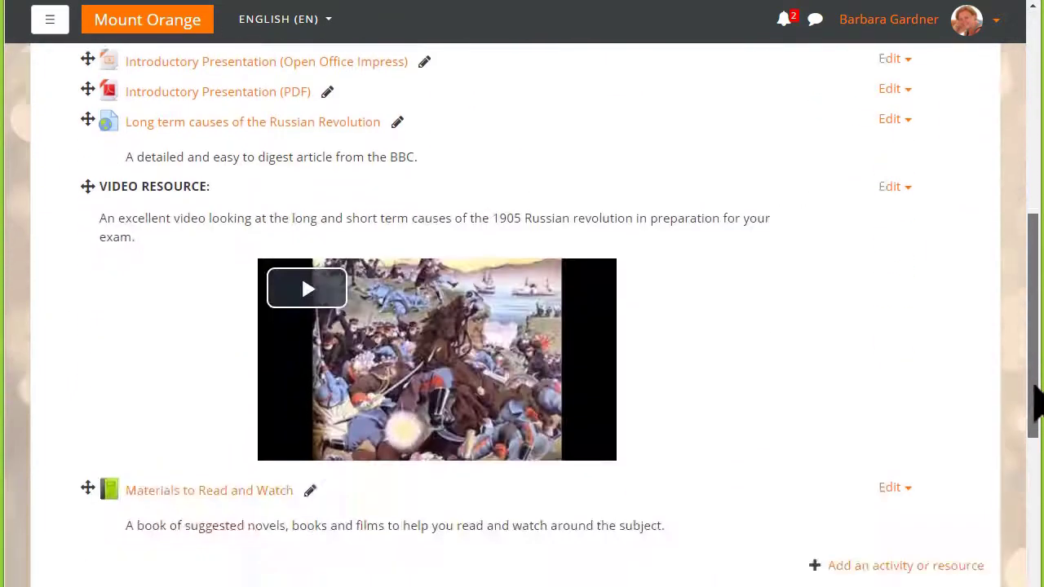
scroll(1038, 412, down, 5)
drag(1041, 495, 935, 495)
mouse_move(962, 365)
mouse_down()
mouse_move(337, 437)
mouse_move(295, 455)
mouse_up()
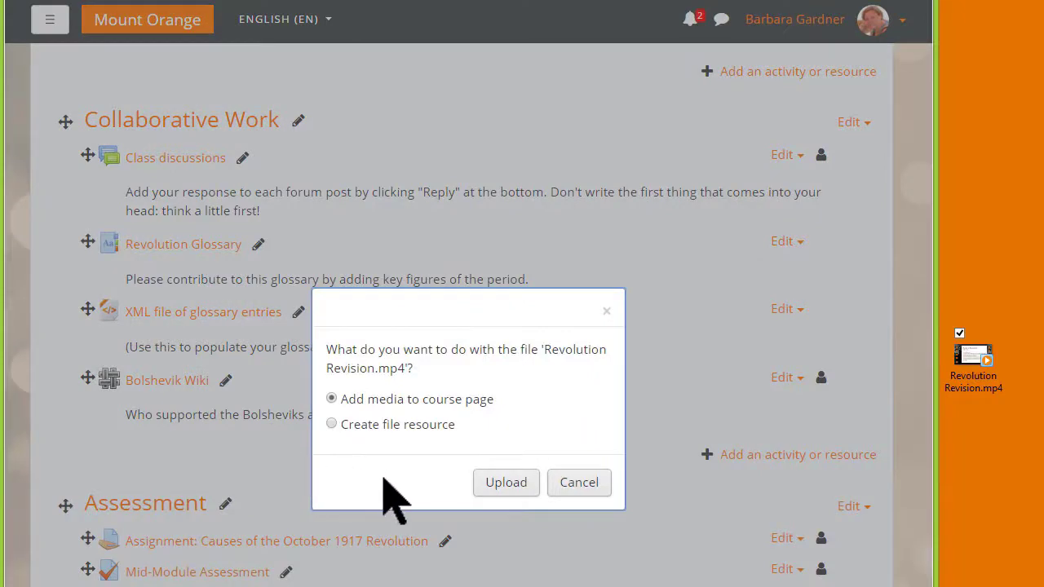
click(510, 485)
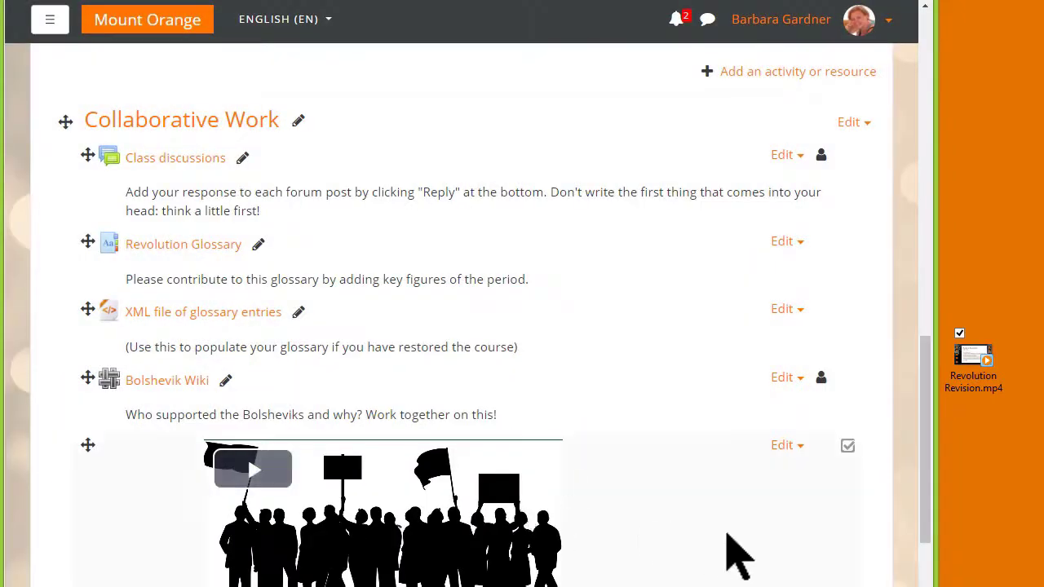
scroll(726, 552, down, 1)
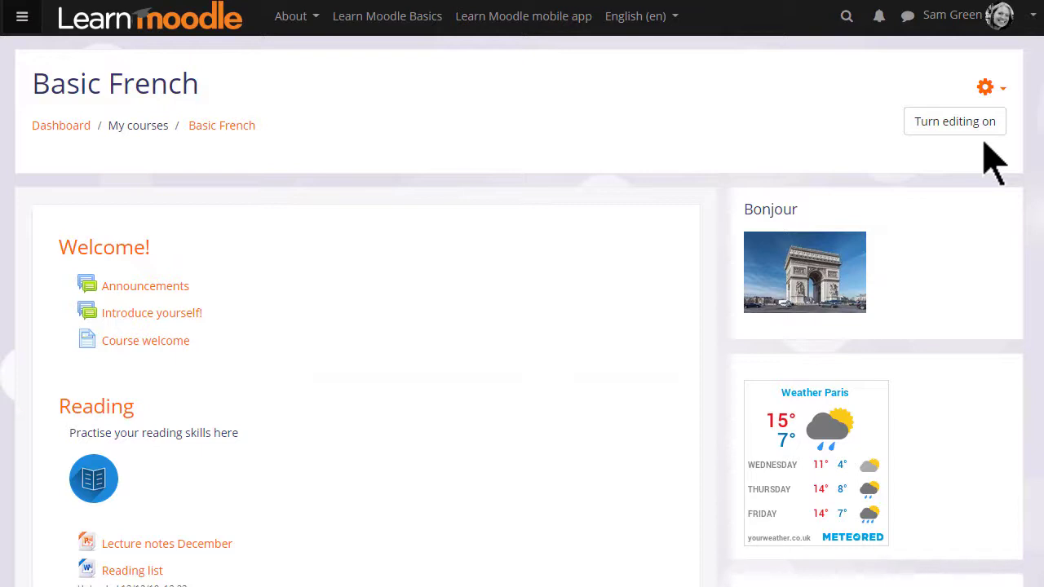
Step: Switch the Basic French course into editing mode
click(921, 132)
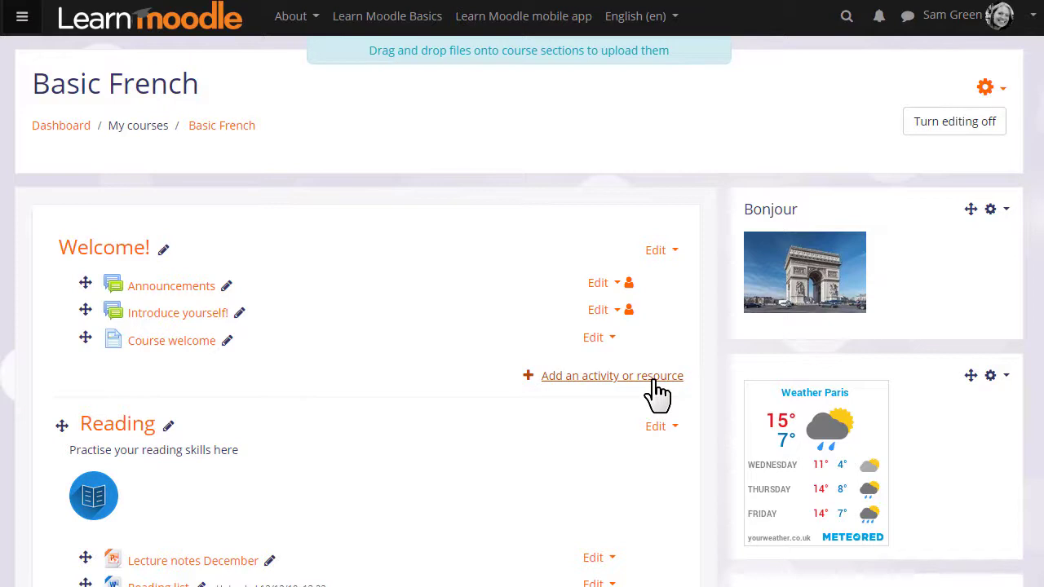
Step: Add a label to the Welcome! section whose text reads 'Course objectives', followed by a new line
click(654, 383)
drag(478, 97, 473, 411)
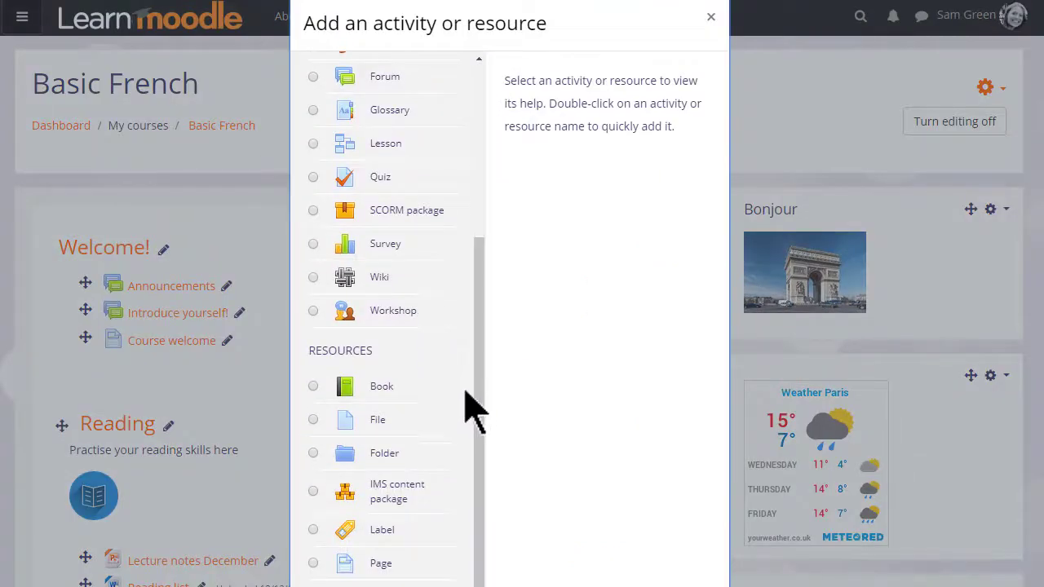
click(314, 529)
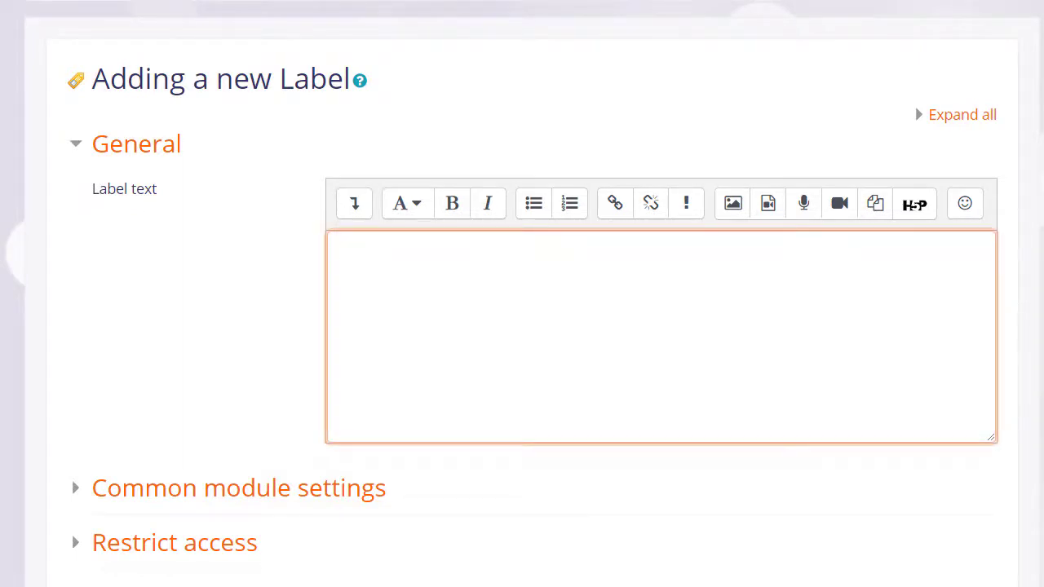
text(Course objectives)
key(Return)
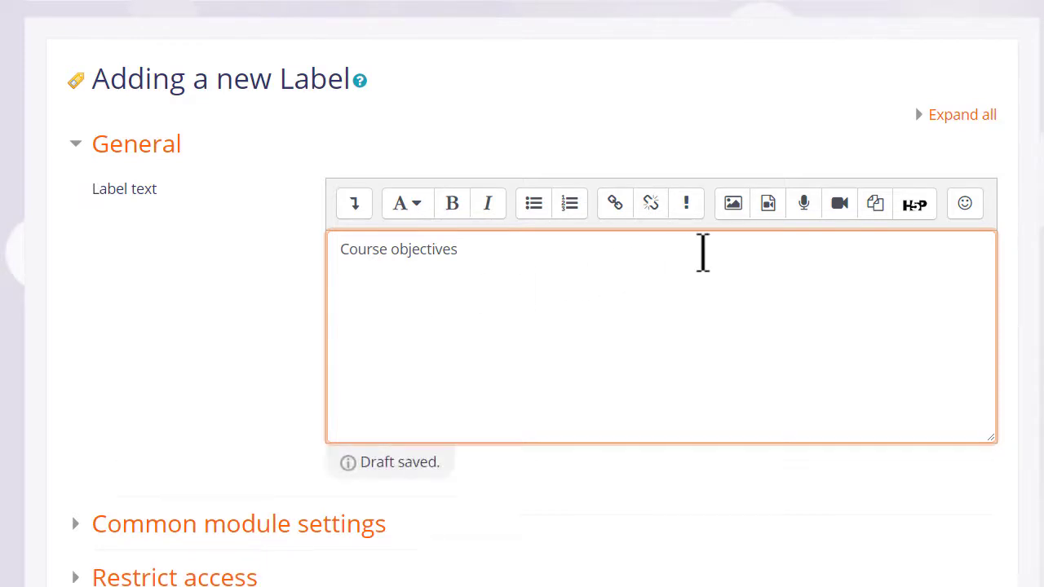
Step: Embed the 3:03 audio file in the Course objectives label and save it to the course
click(774, 219)
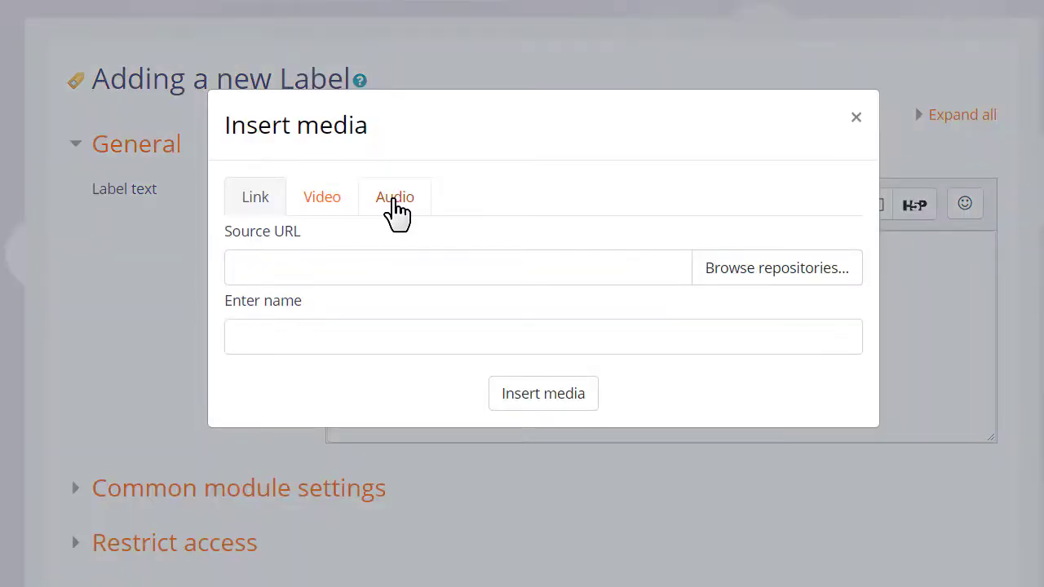
click(397, 214)
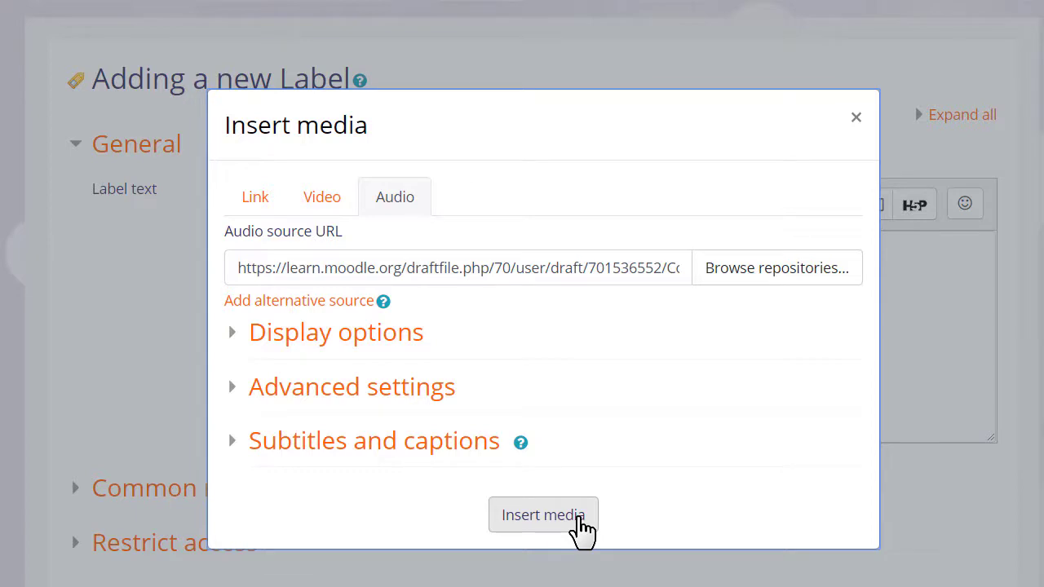
click(580, 521)
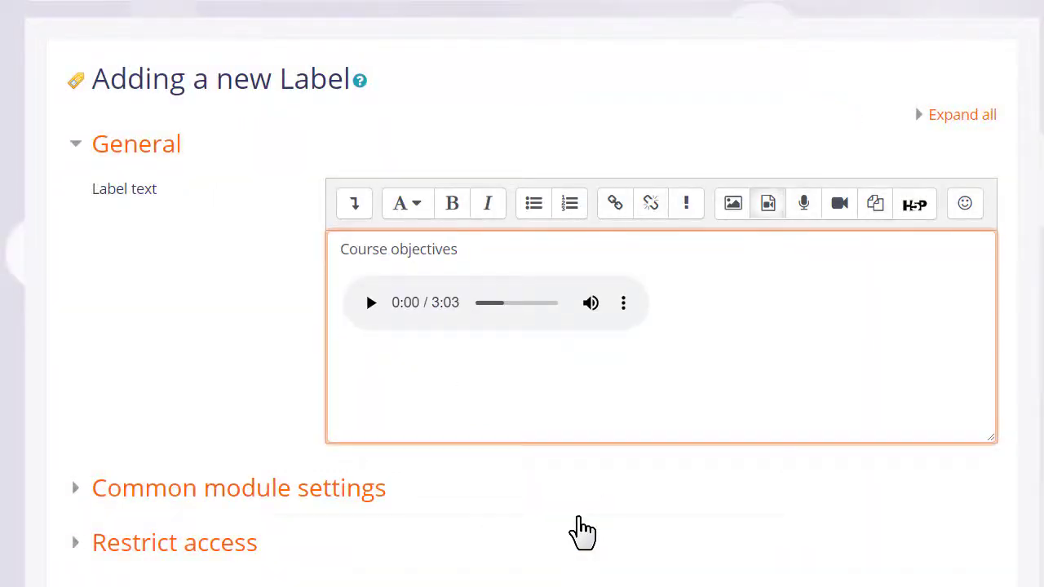
scroll(579, 522, down, 2)
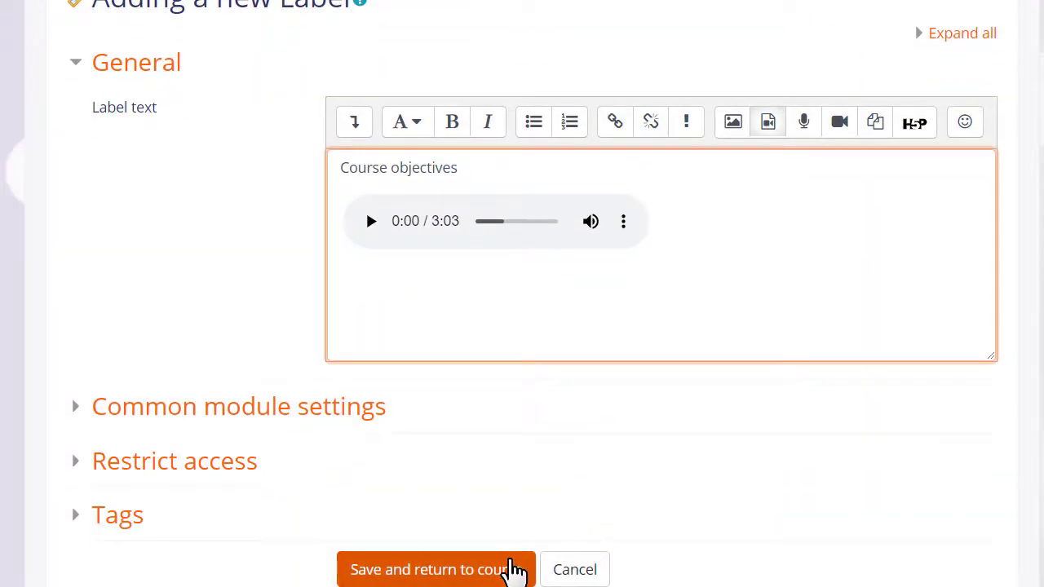
click(515, 569)
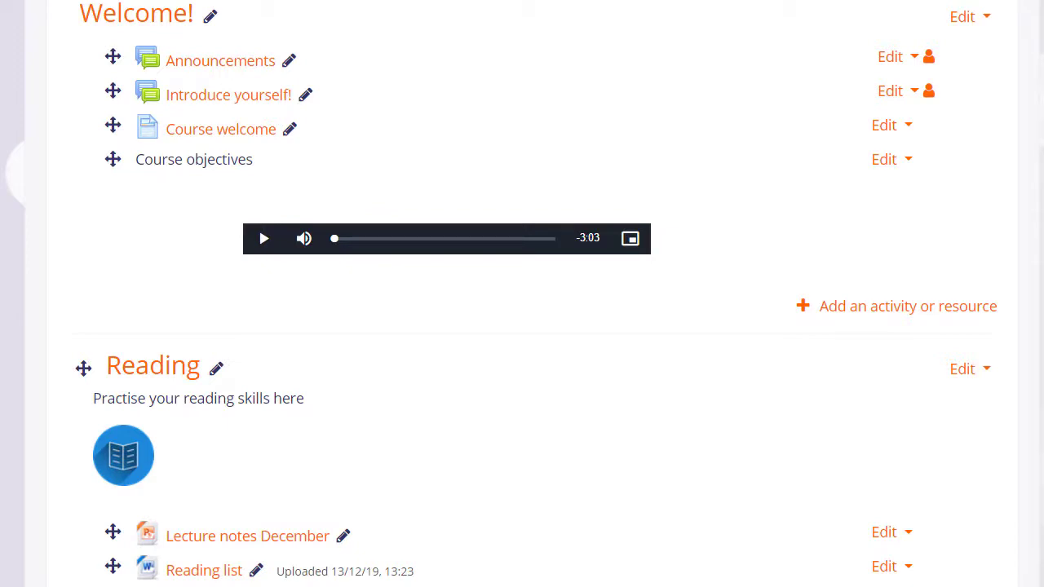
Step: Start a new label in the Listening section and begin a video media embed
scroll(521, 293, down, 2)
scroll(522, 293, down, 2)
scroll(522, 293, down, 1)
scroll(522, 294, down, 1)
scroll(521, 293, down, 2)
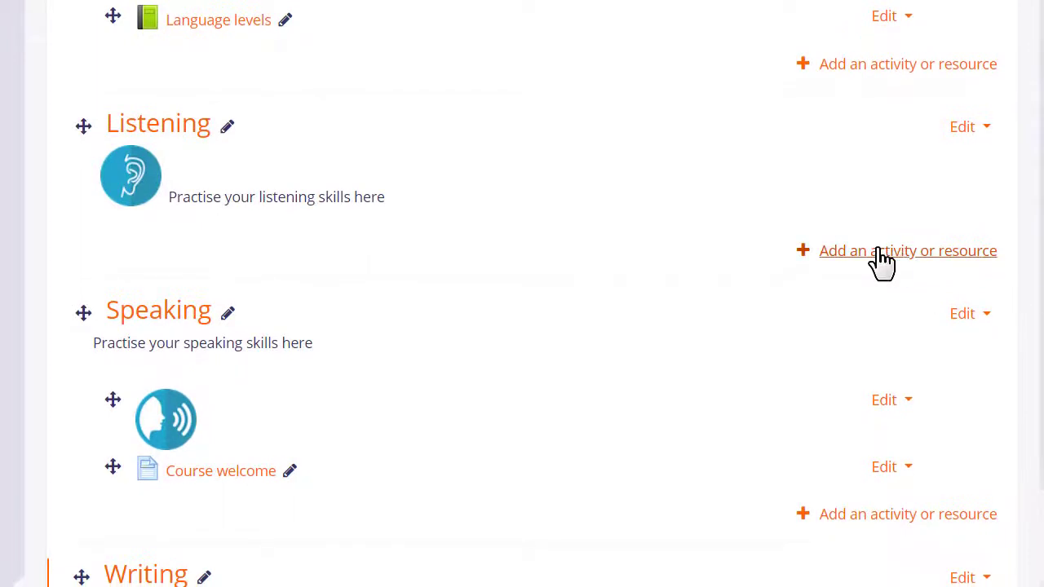
click(881, 252)
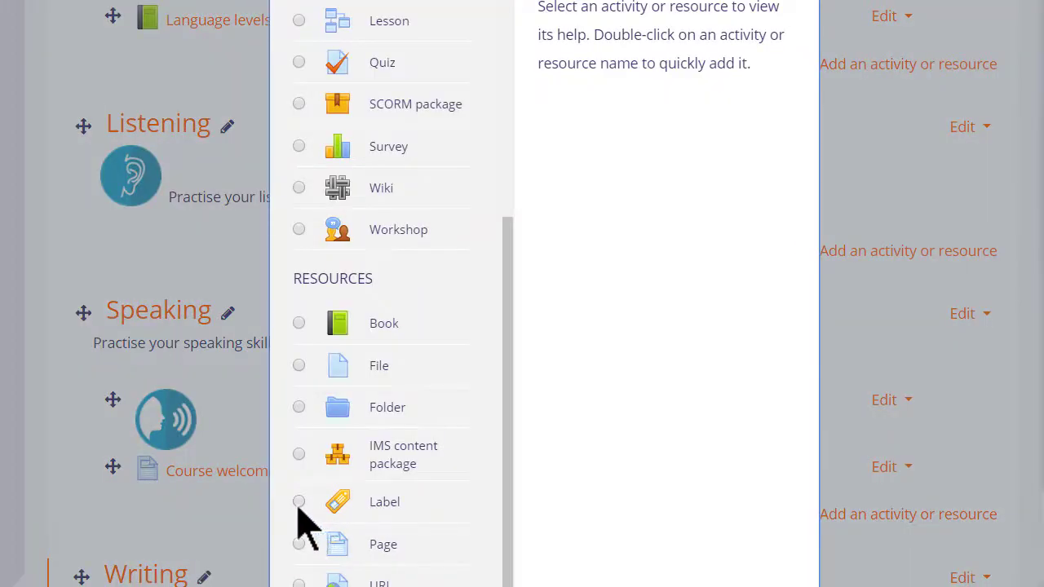
click(298, 503)
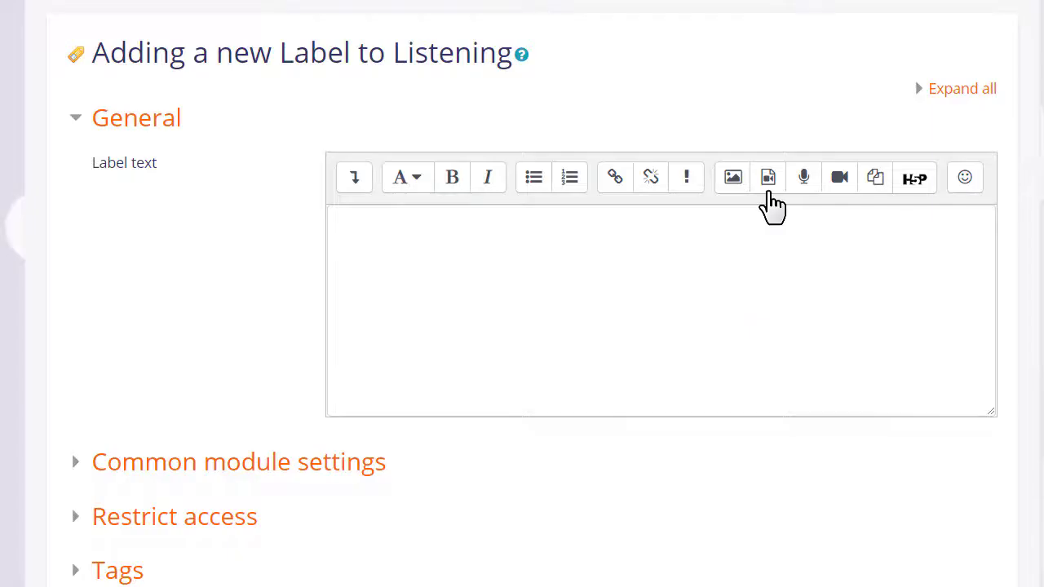
click(767, 183)
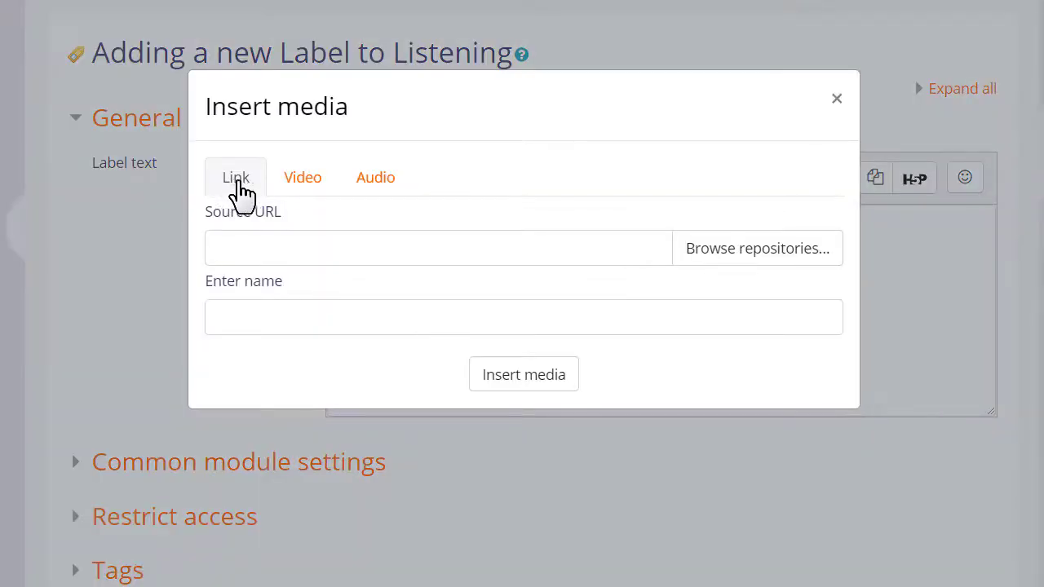
click(299, 192)
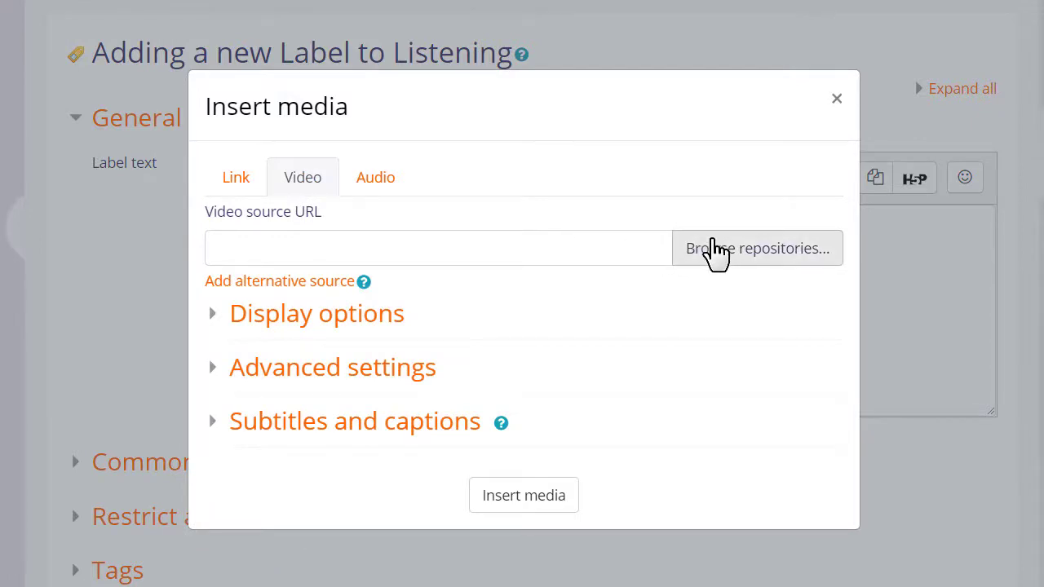
Step: Search YouTube for 'French alphabet rap' and pick the French Alphabet RAP - Sing In French! video
click(712, 249)
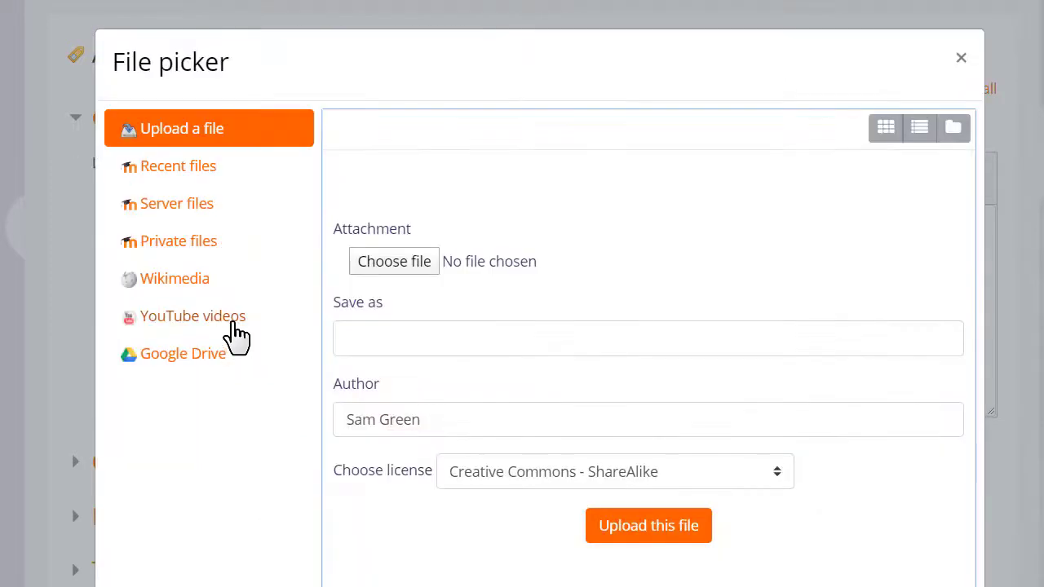
click(236, 330)
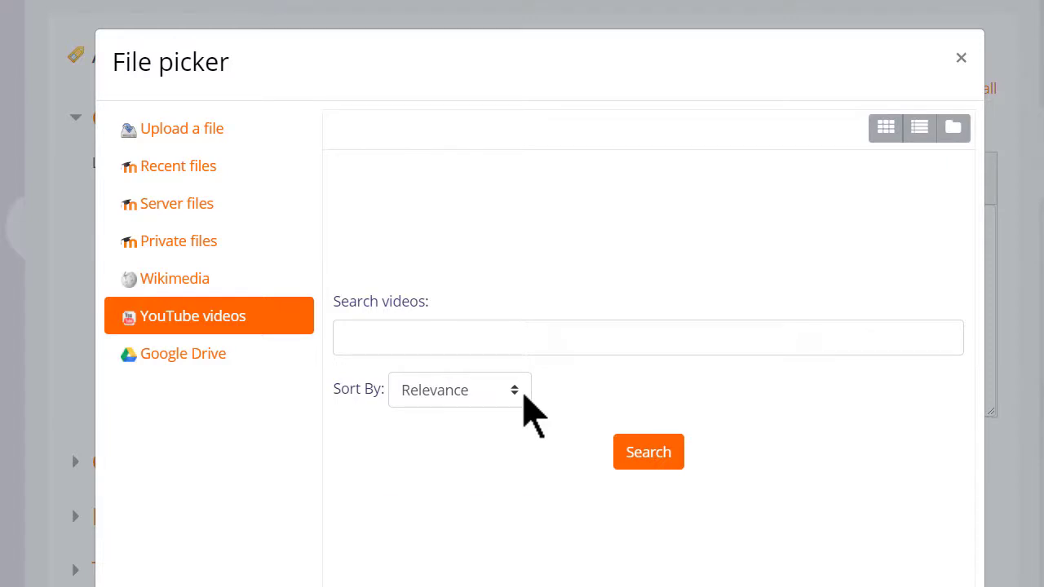
click(525, 401)
click(527, 398)
click(516, 334)
text(French alphabet rap)
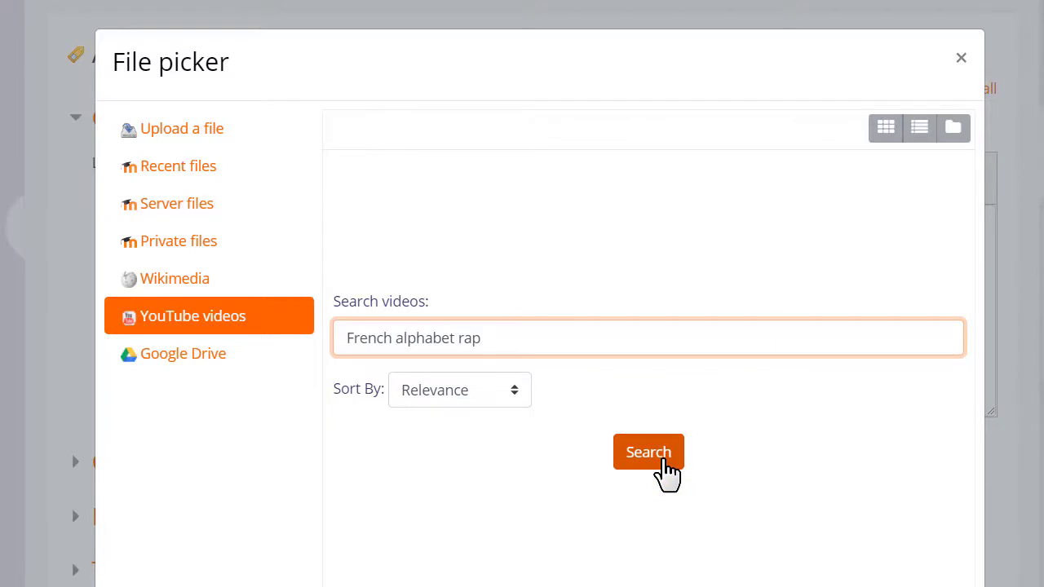
click(666, 461)
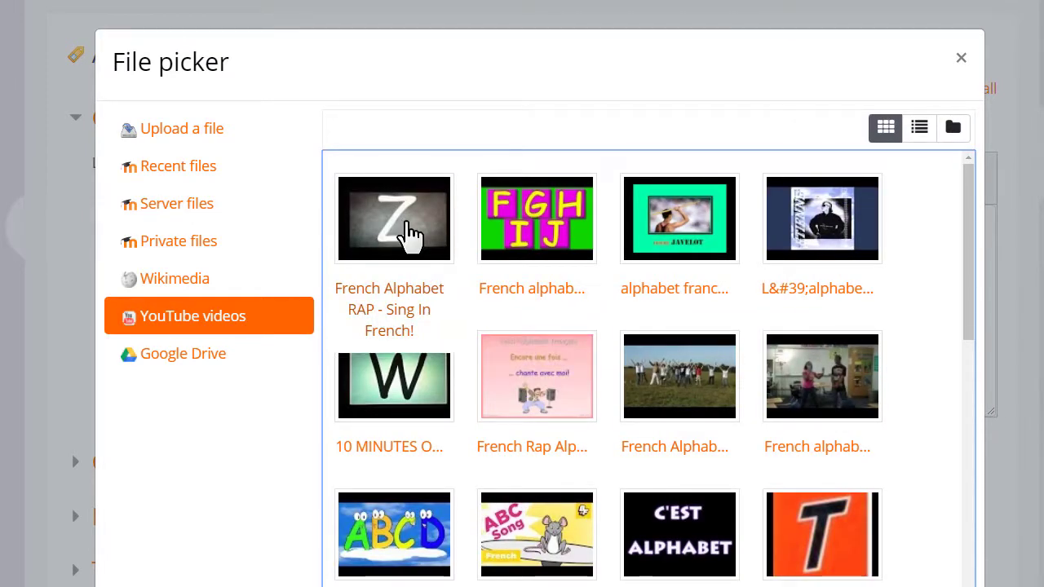
click(410, 232)
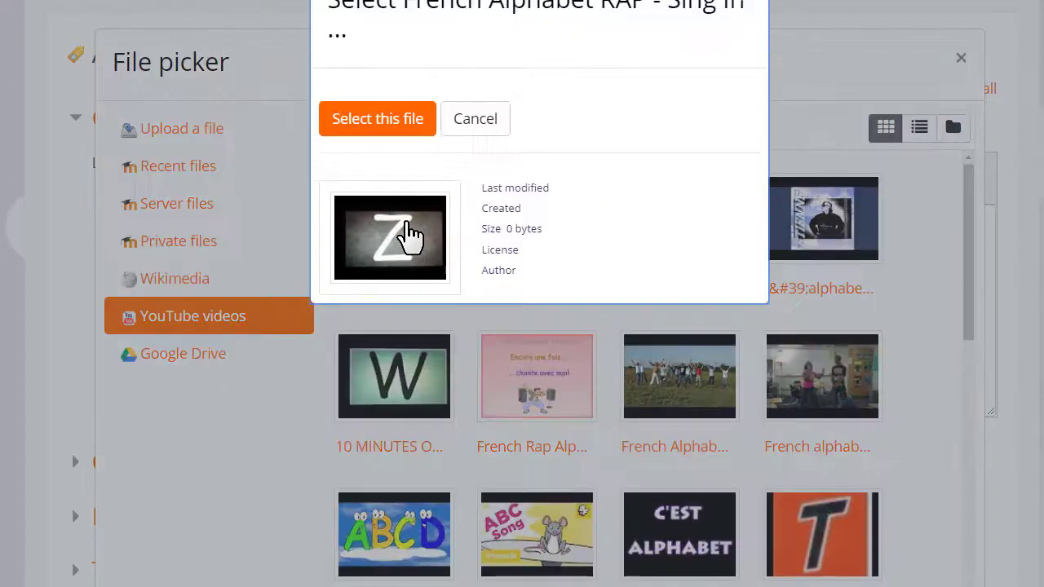
Step: Use the chosen video as source and review its display and subtitle options
click(377, 131)
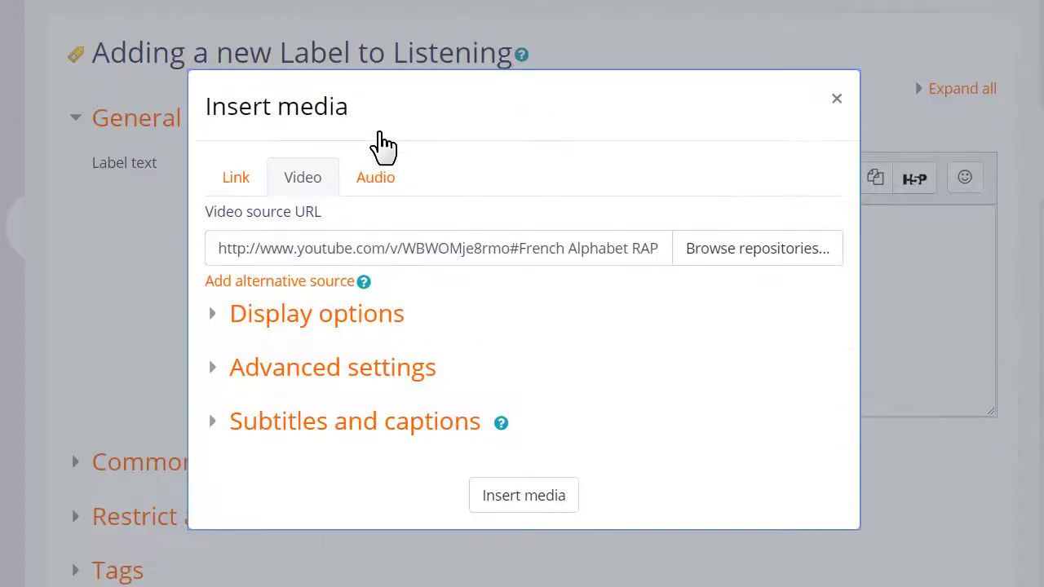
click(375, 320)
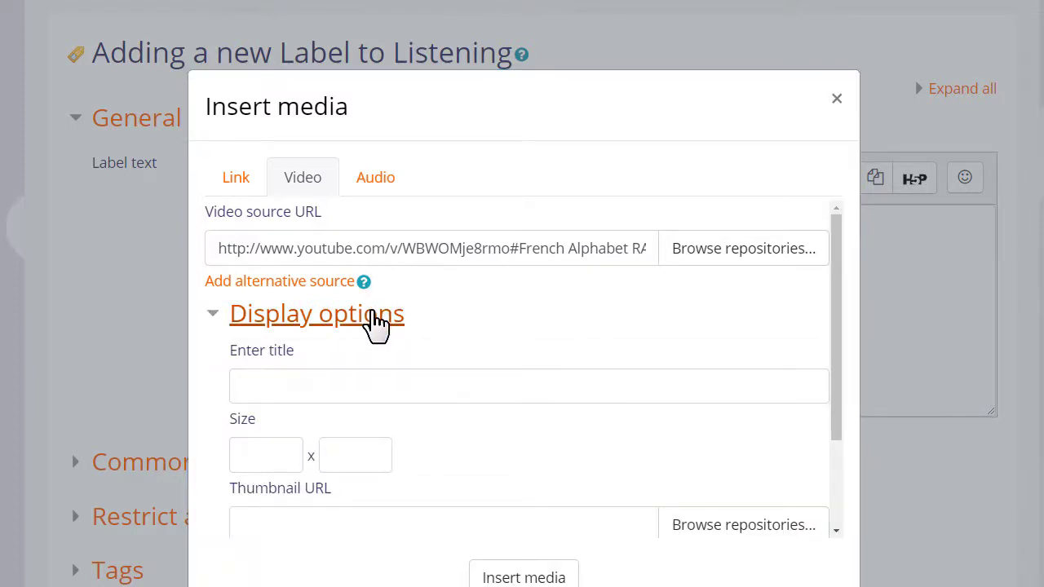
click(375, 319)
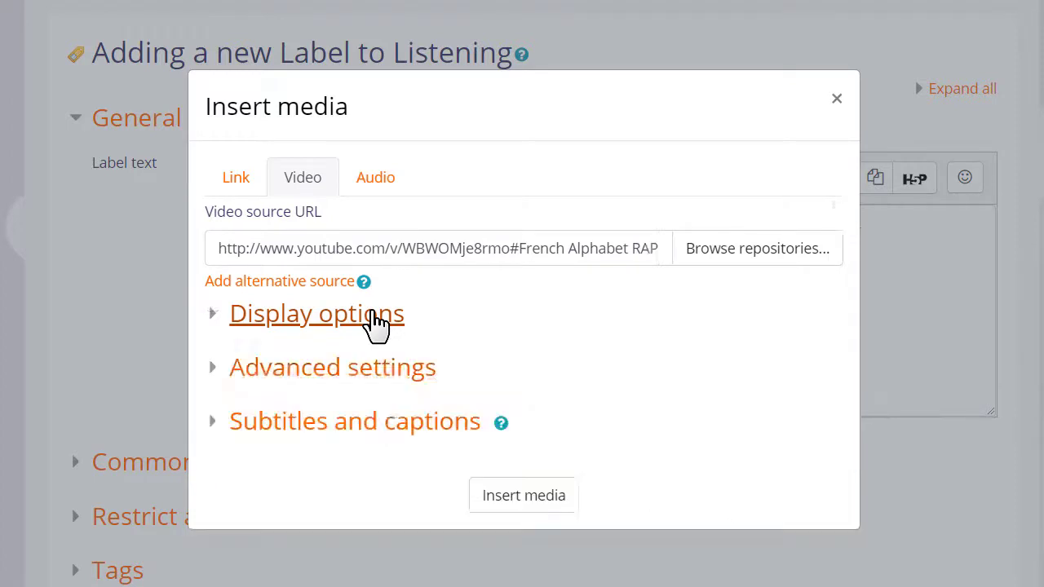
click(394, 425)
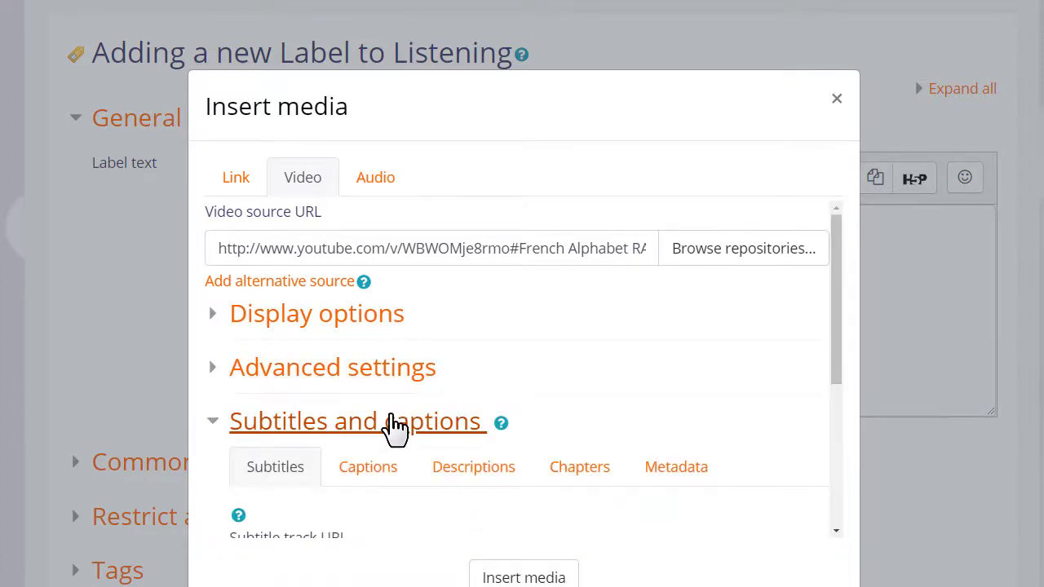
click(394, 425)
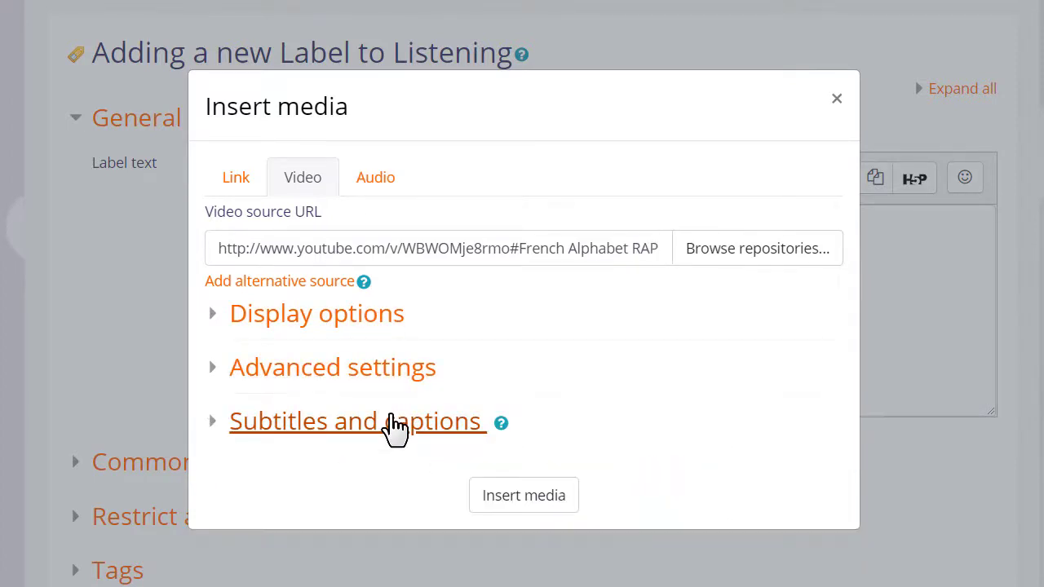
Step: Insert the French Alphabet RAP video into the label text and save the label
click(491, 499)
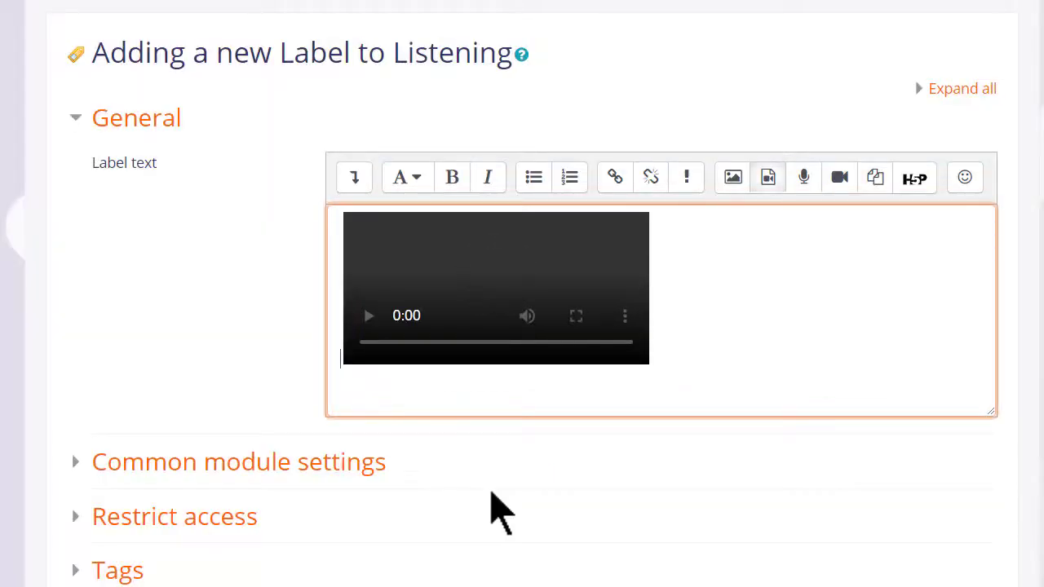
scroll(498, 514, down, 1)
click(494, 546)
click(493, 545)
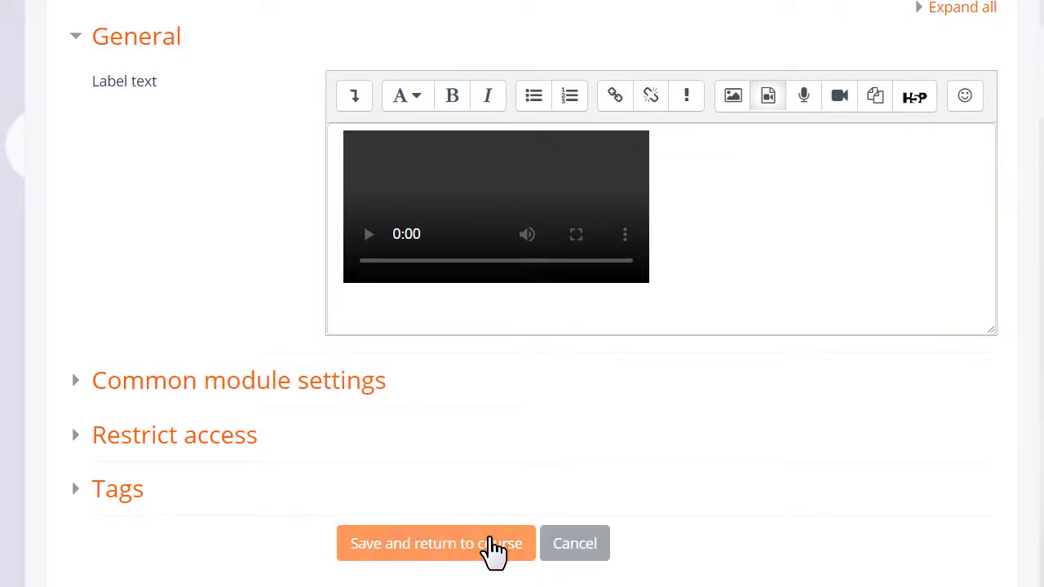
Step: Back on the course page, play the embedded alphabet video to 0:07, then pause it
click(493, 544)
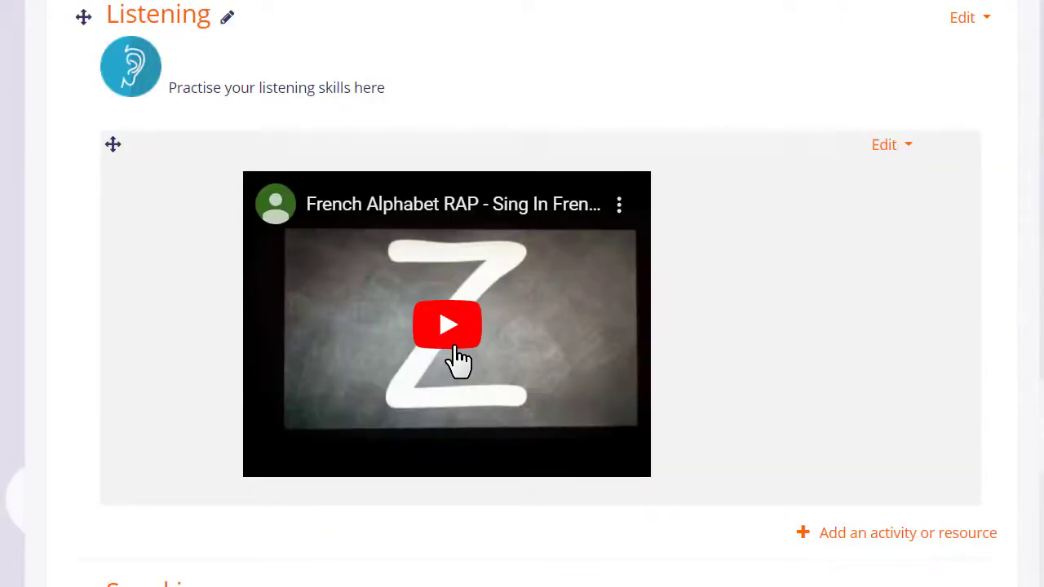
click(458, 359)
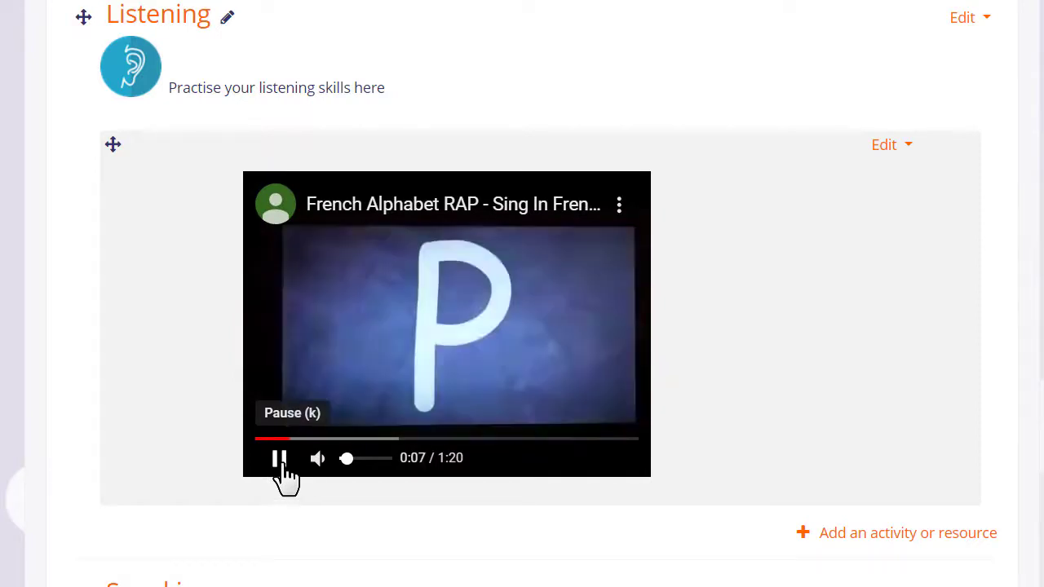
click(279, 465)
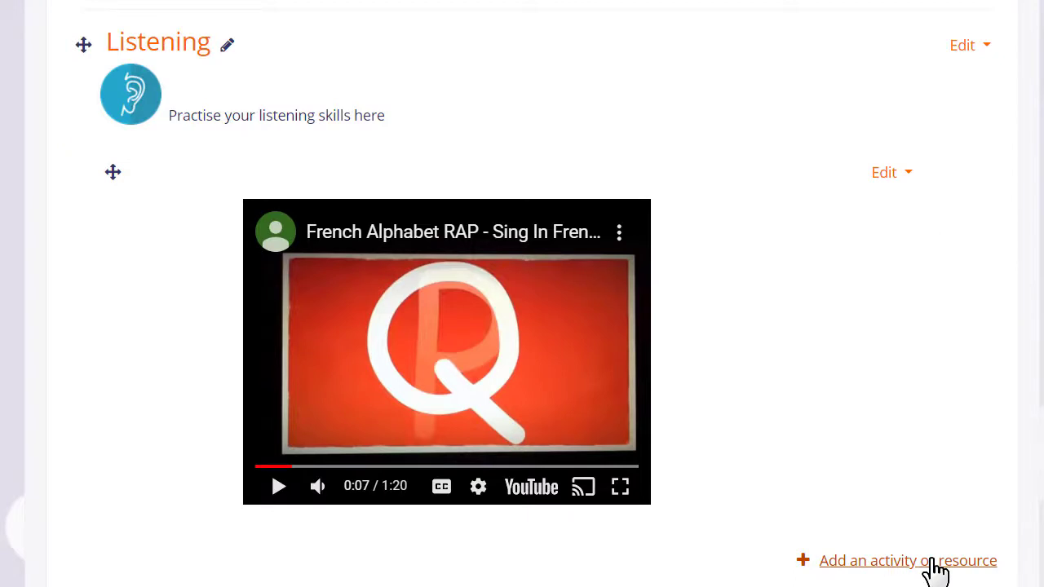
Step: Add a 'French alphabet rap' page to Listening with the pasted YouTube link, then save and display it
click(936, 563)
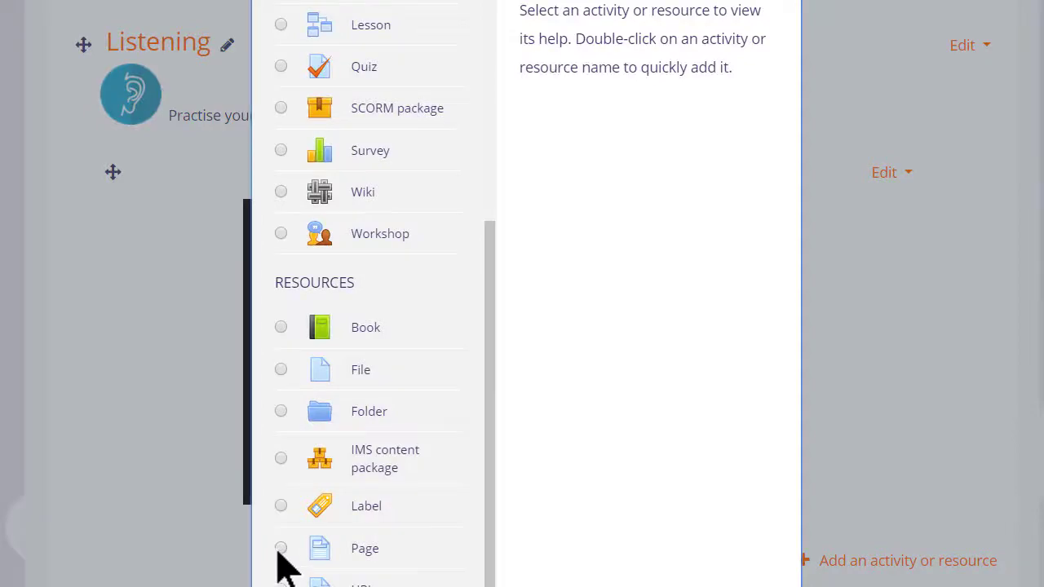
click(280, 549)
text(French alphabet rap)
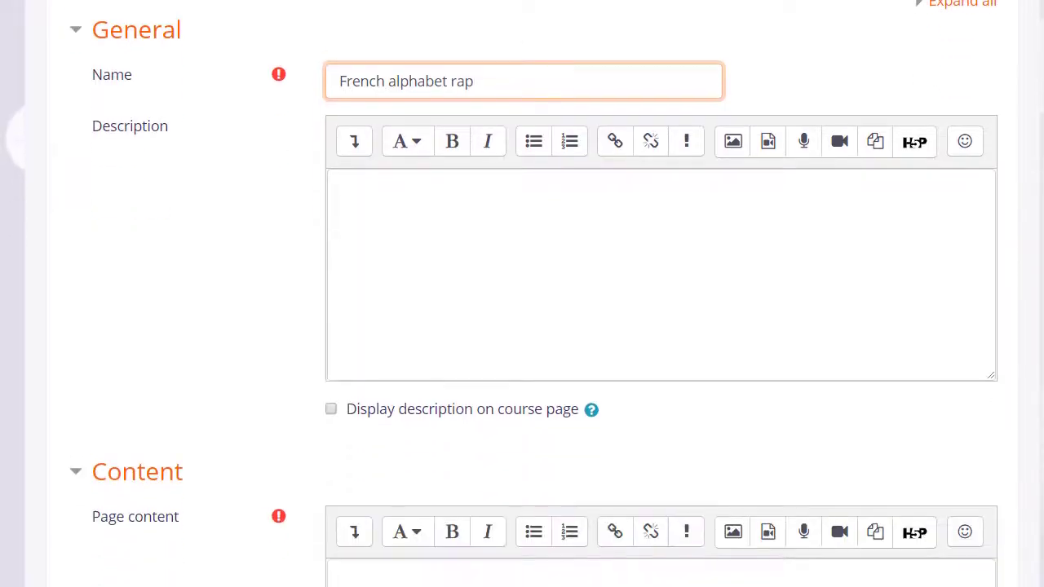
scroll(429, 333, down, 3)
scroll(429, 334, down, 2)
click(363, 262)
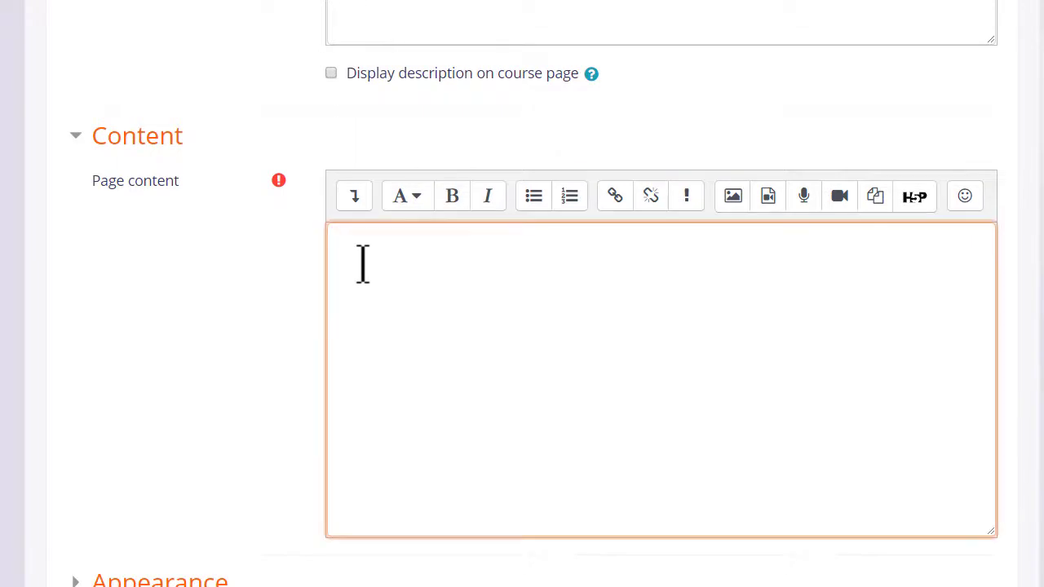
text(https://www.youtube.com/watch?v=WBWOMje8rmo)
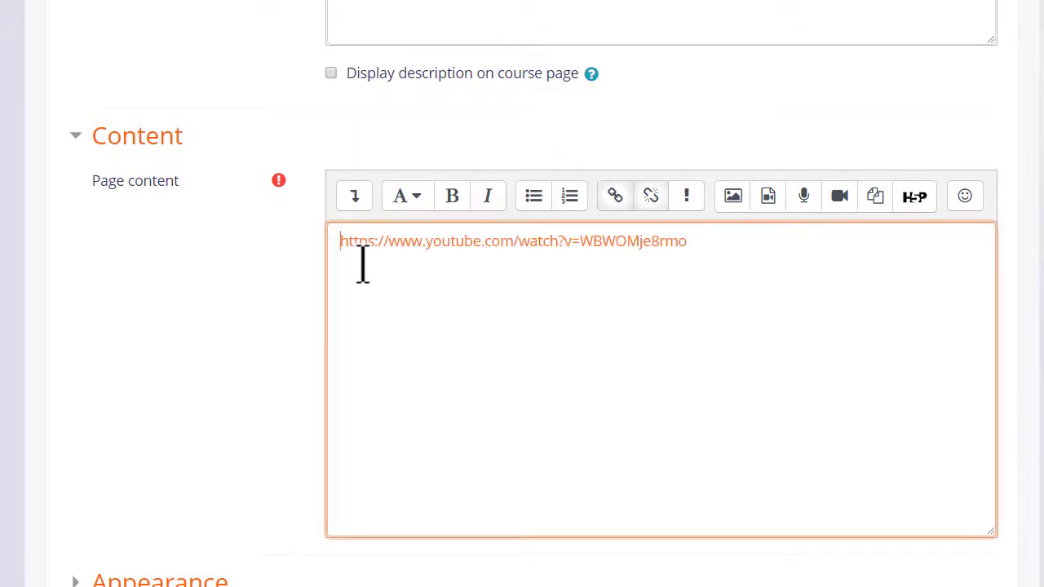
scroll(363, 263, down, 2)
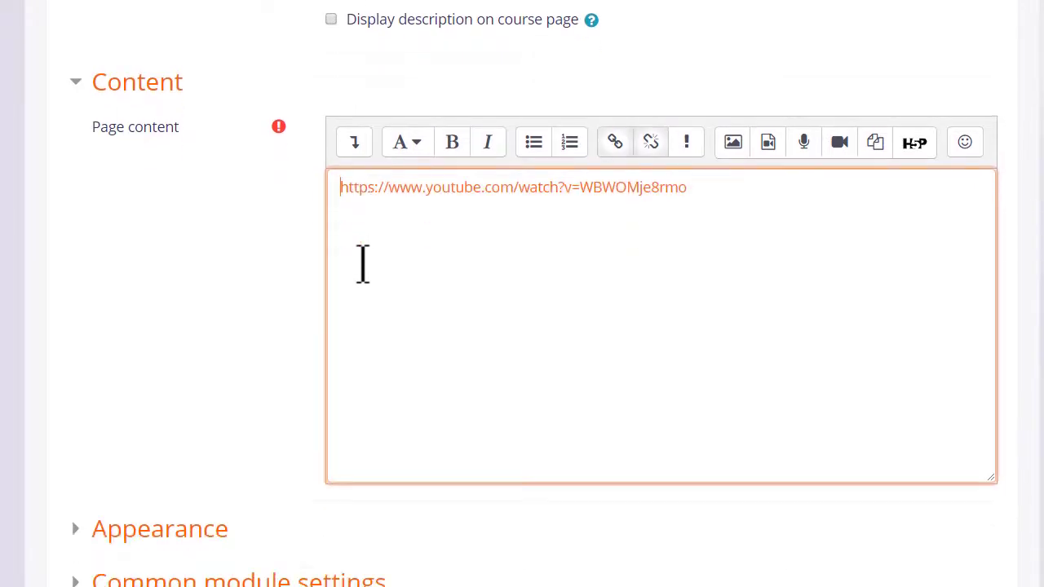
scroll(361, 263, down, 2)
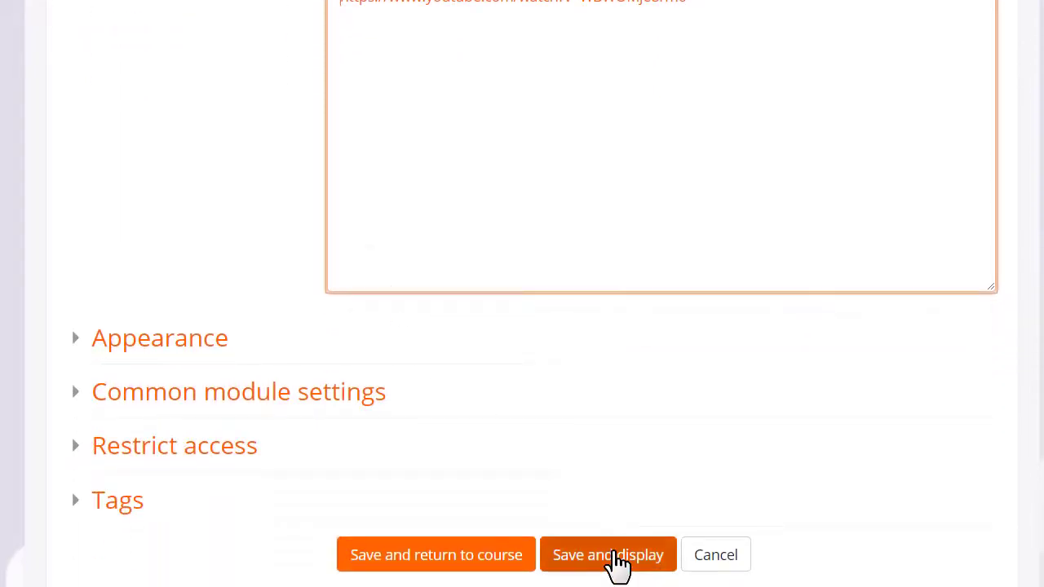
click(618, 558)
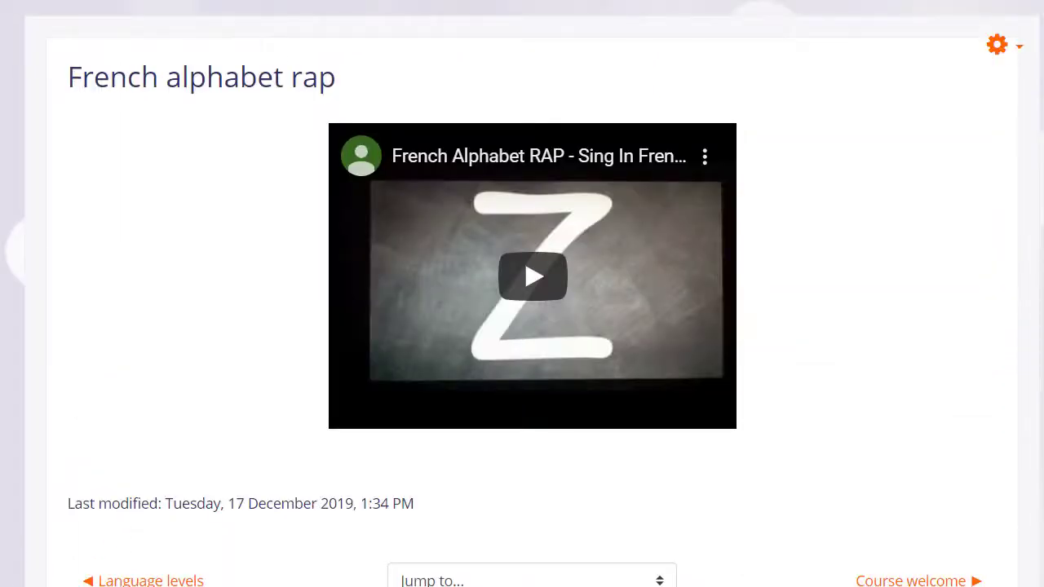